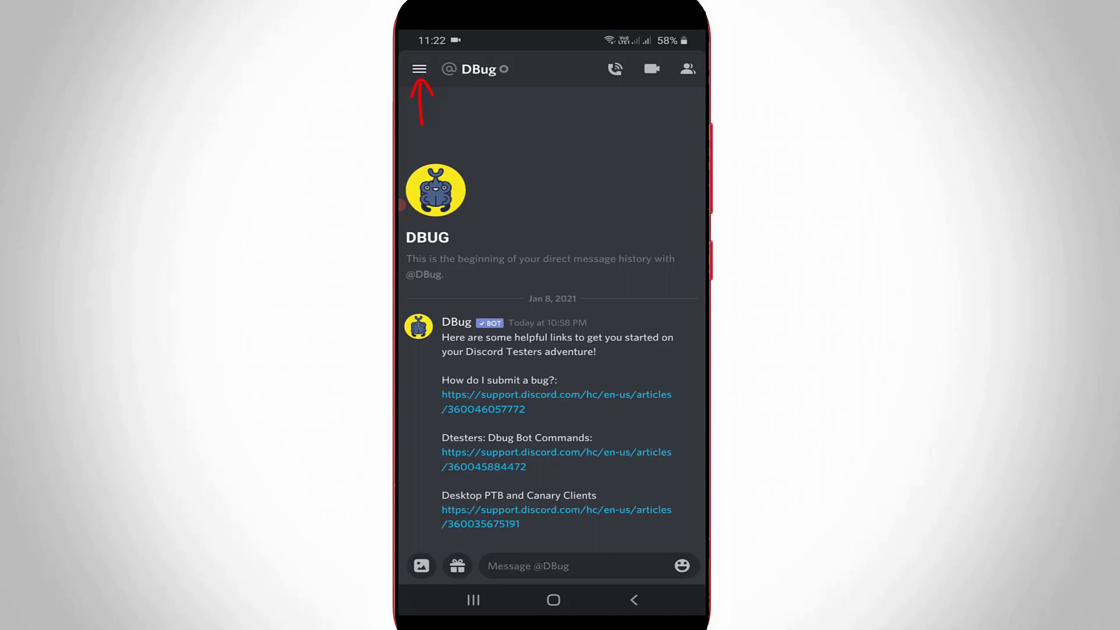
Open the server drawer and switch to arun's server.
{"action": "left_click", "coordinate": [419, 68]}
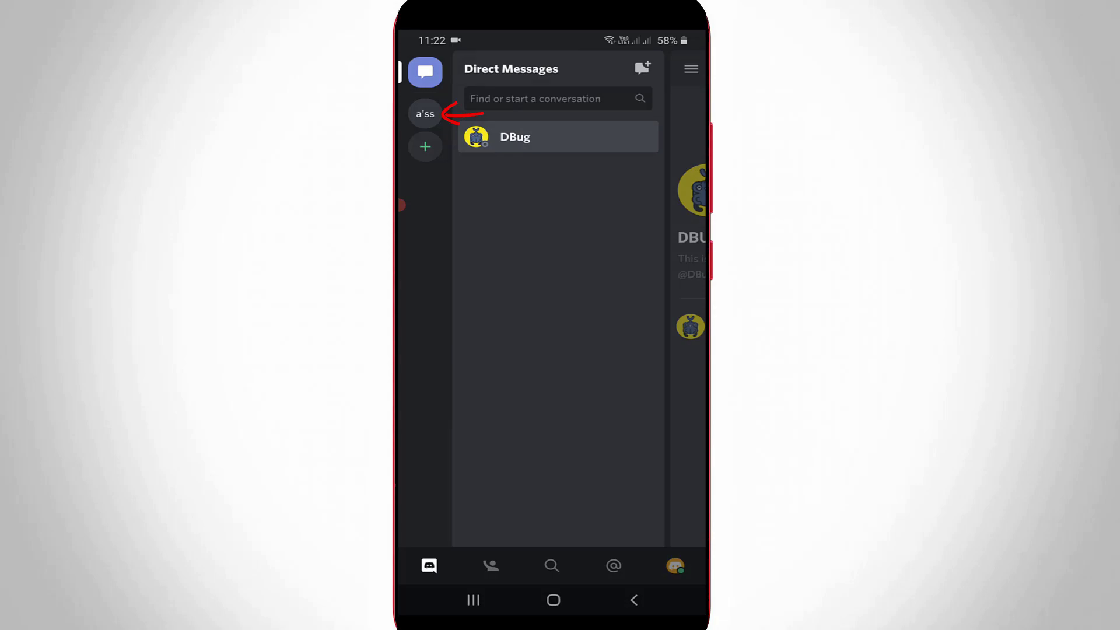
{"action": "left_click", "coordinate": [426, 114]}
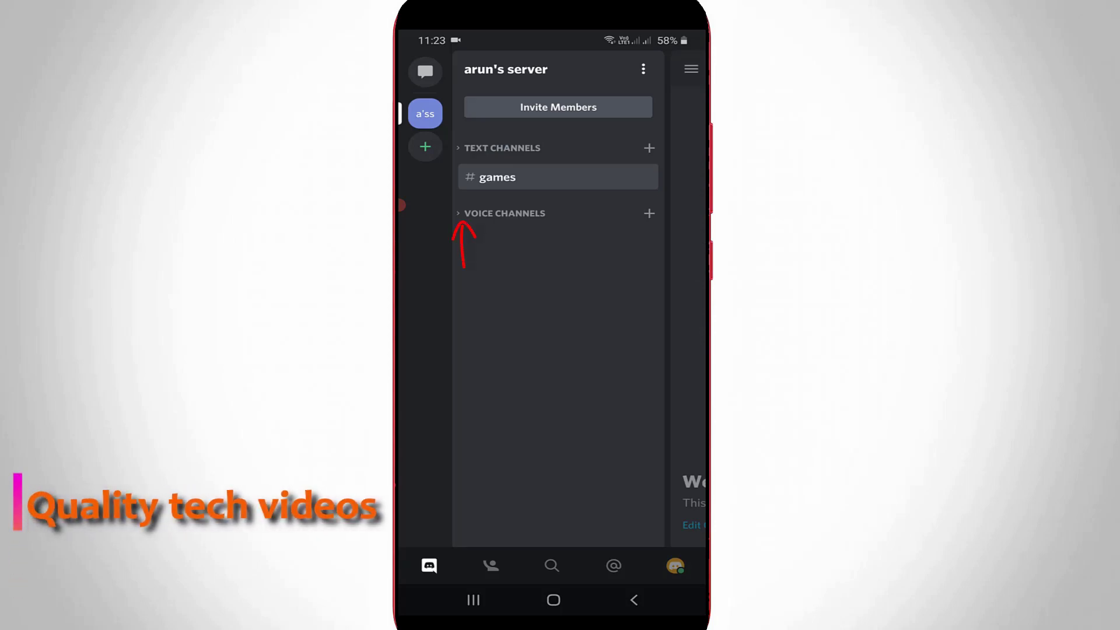
Expand Voice Channels and open the Lounge channel's join panel.
{"action": "left_click", "coordinate": [504, 213]}
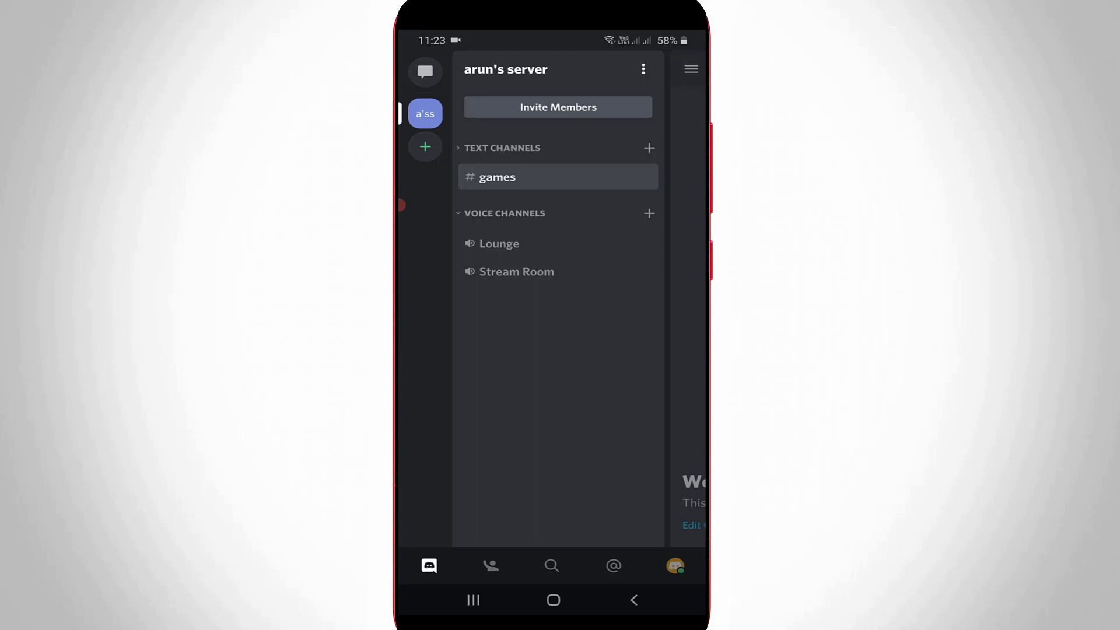
{"action": "left_click", "coordinate": [499, 244]}
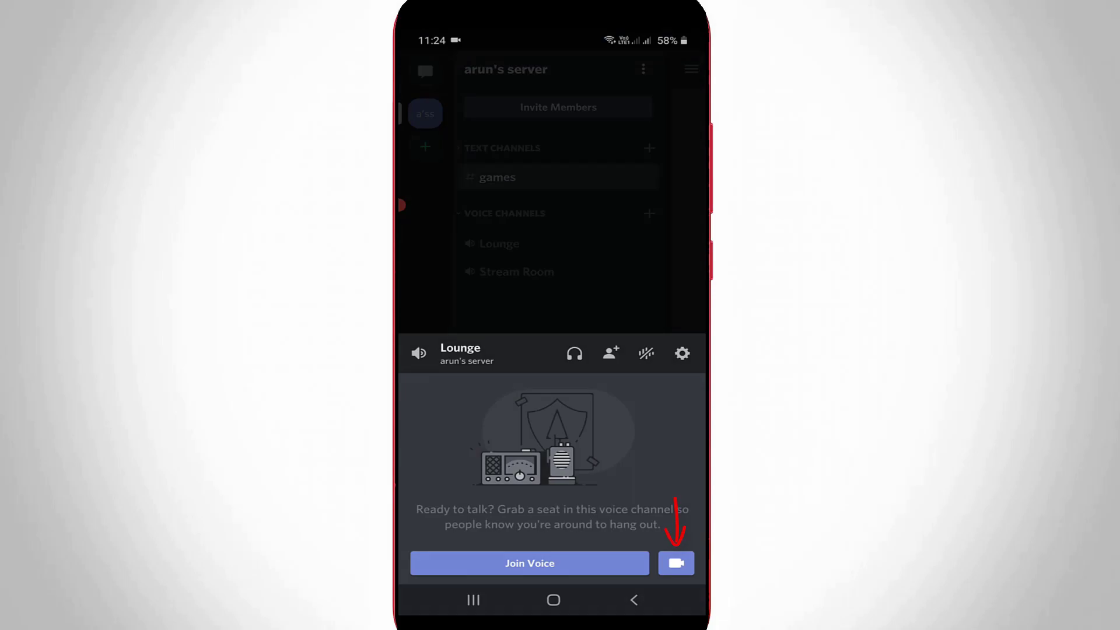
Join the Lounge voice channel with the camera turned on.
{"action": "left_click", "coordinate": [676, 562]}
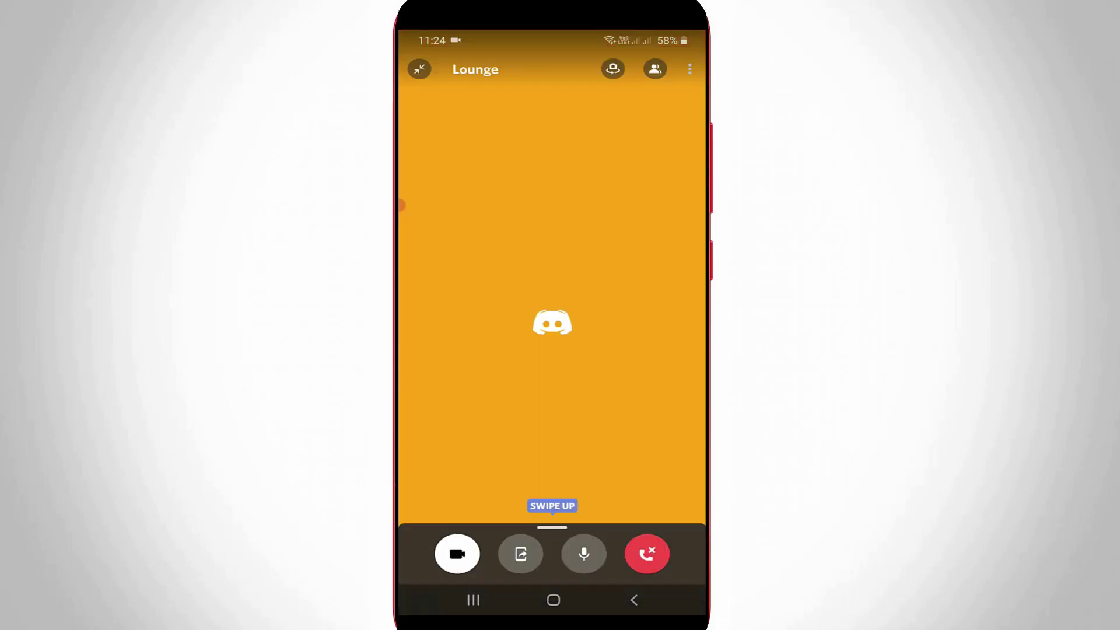